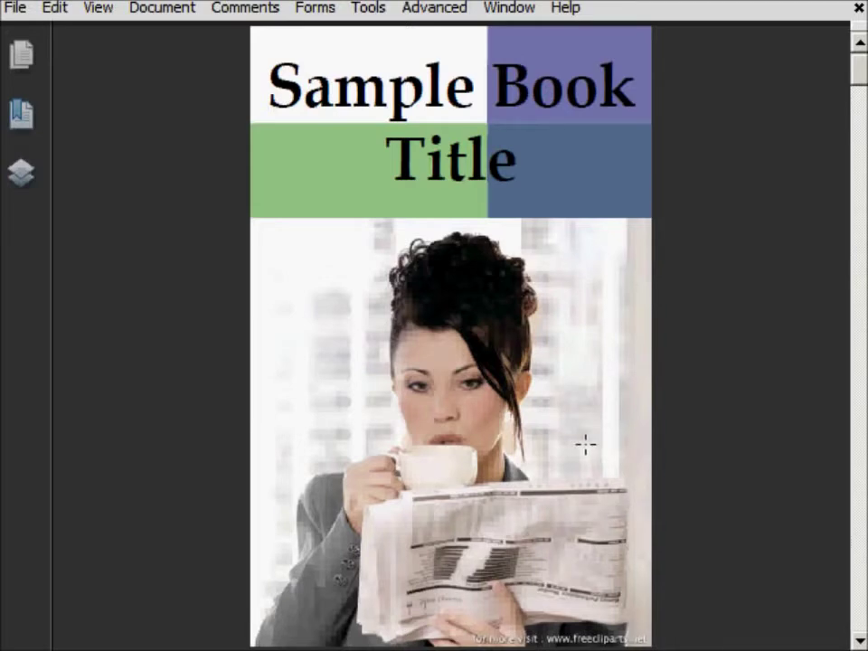
Scroll past the Sample Book Title cover to the book's Title Page
{"action": "scroll", "coordinate": [584, 437], "scroll_direction": "down", "scroll_amount": 4}
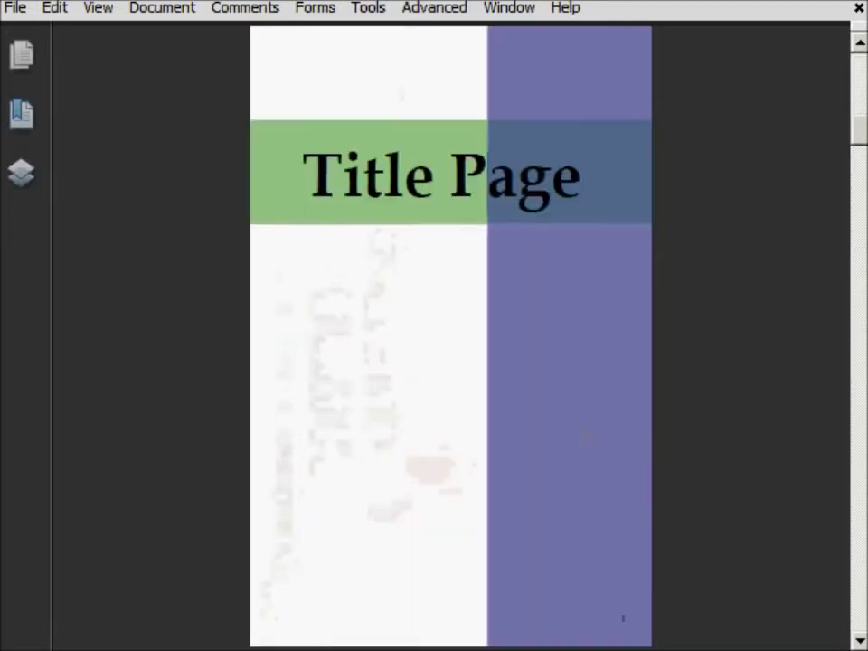
Move to the Second Chapter page and pick the Multimedia Sound Tool
{"action": "scroll", "coordinate": [584, 437], "scroll_direction": "down", "scroll_amount": 5}
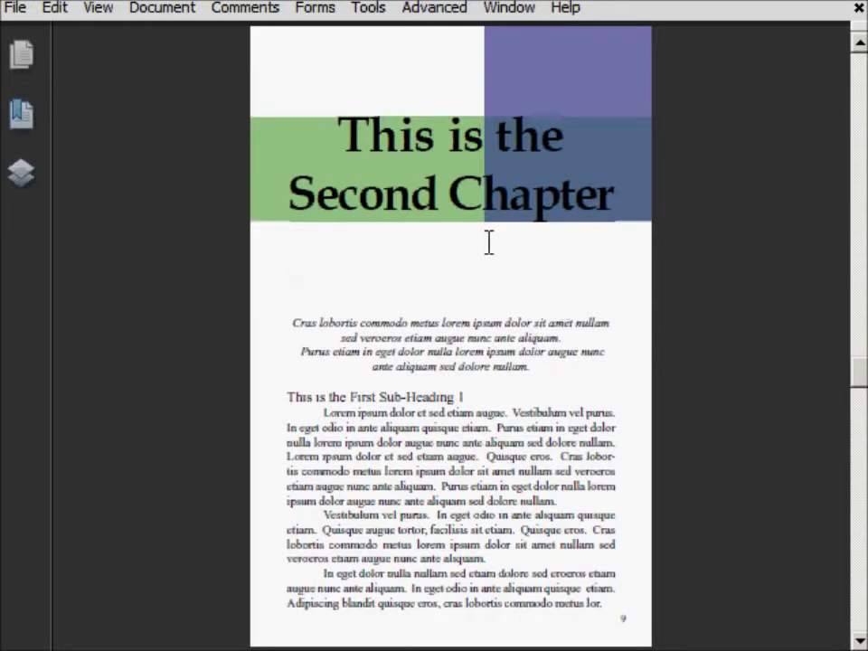
{"action": "left_click", "coordinate": [386, 12]}
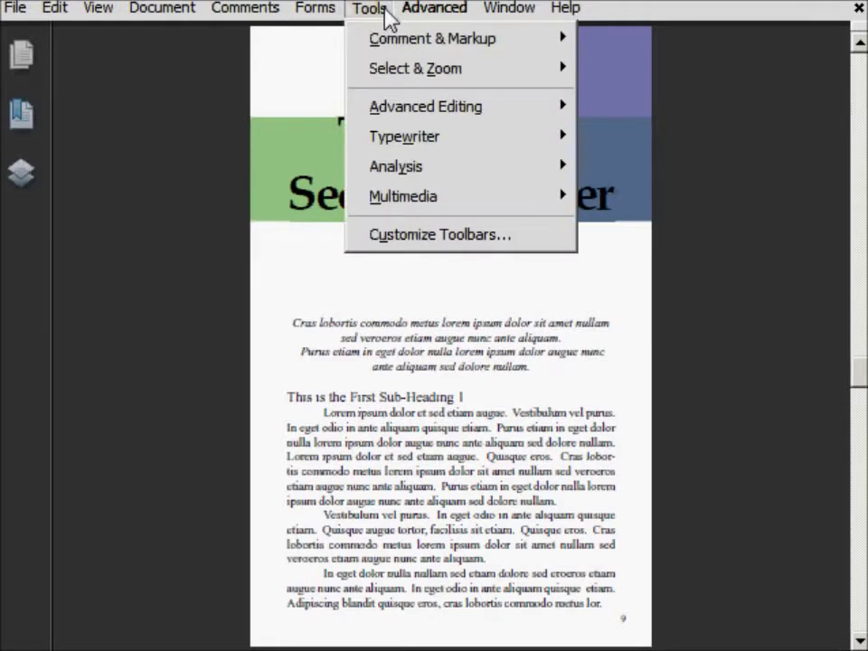
{"action": "mouse_move", "coordinate": [420, 201]}
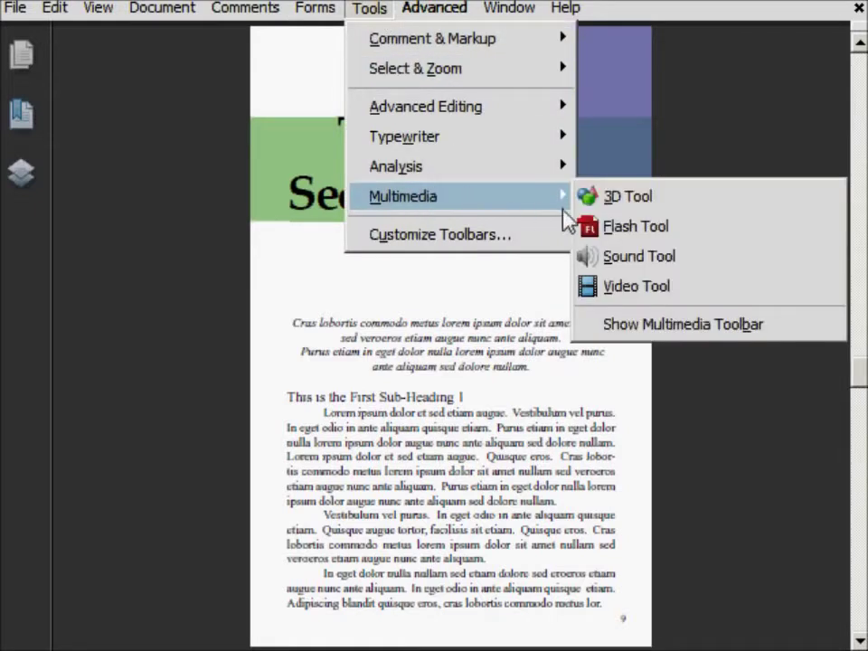
{"action": "left_click", "coordinate": [657, 261]}
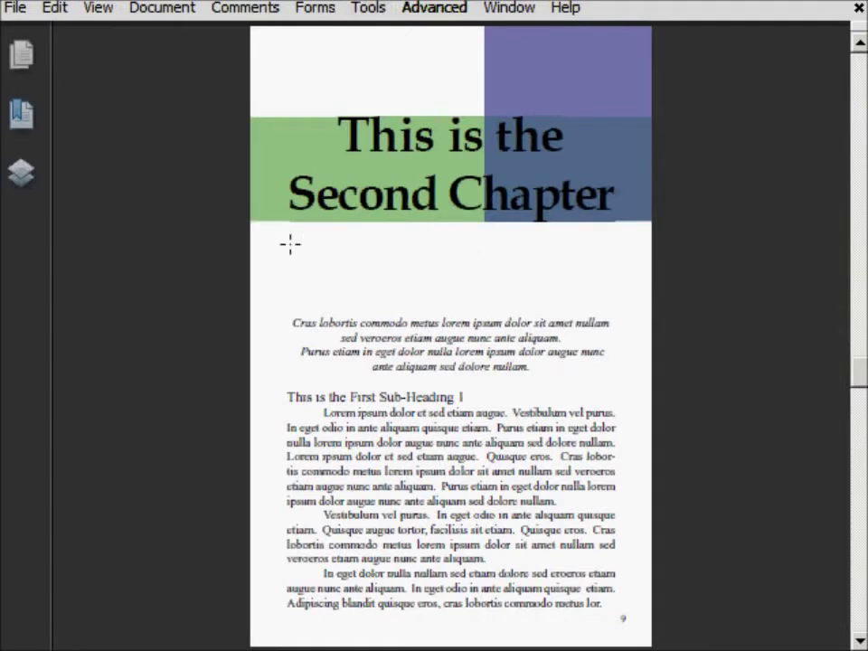
Draw the sound player strip under the Second Chapter heading and browse for its audio file
{"action": "left_click_drag", "start_coordinate": [287, 264], "coordinate": [617, 296]}
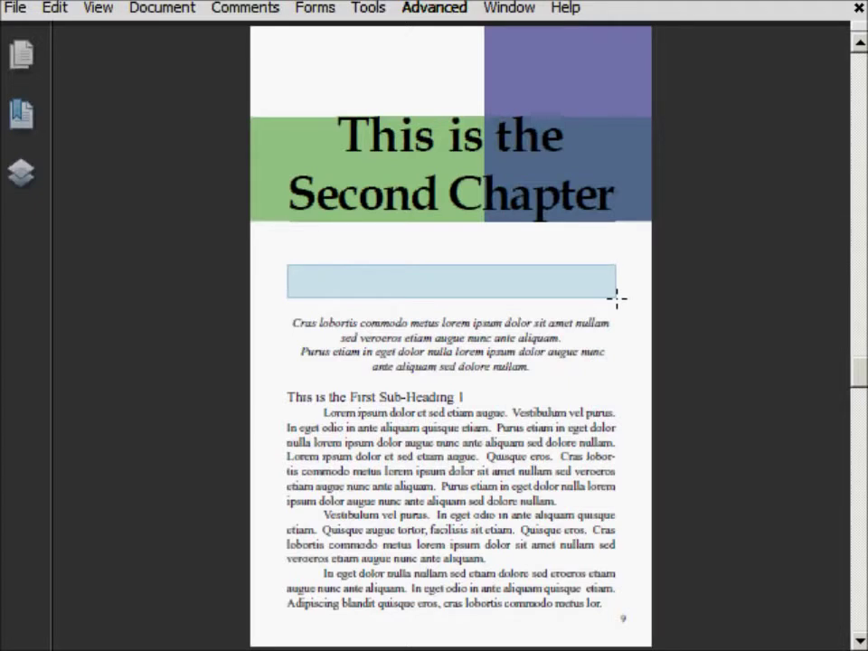
{"action": "left_click_drag", "start_coordinate": [617, 296], "coordinate": [617, 296]}
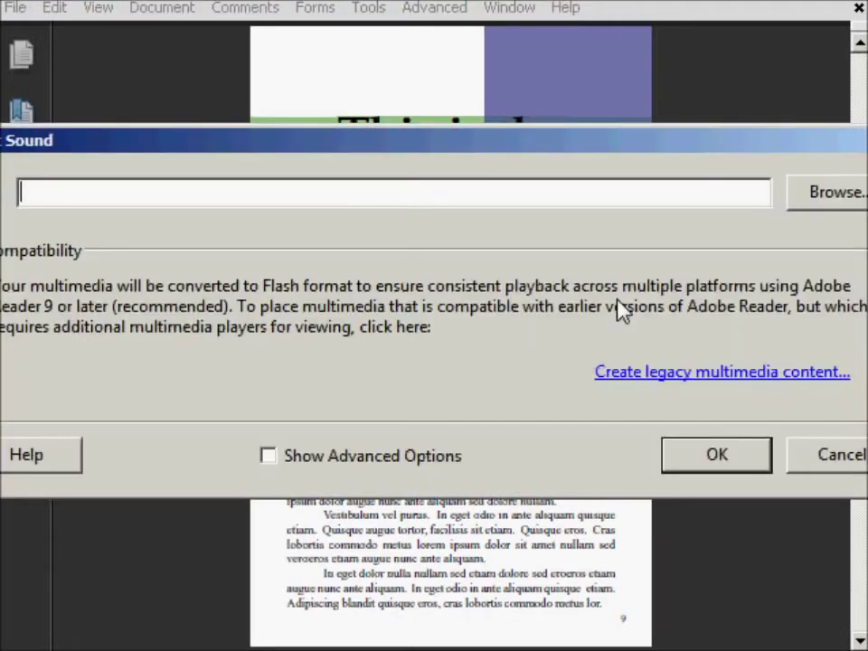
{"action": "left_click", "coordinate": [826, 197]}
Embed Music.mp3 as the sound player beneath the Second Chapter heading
{"action": "double_click", "coordinate": [131, 288]}
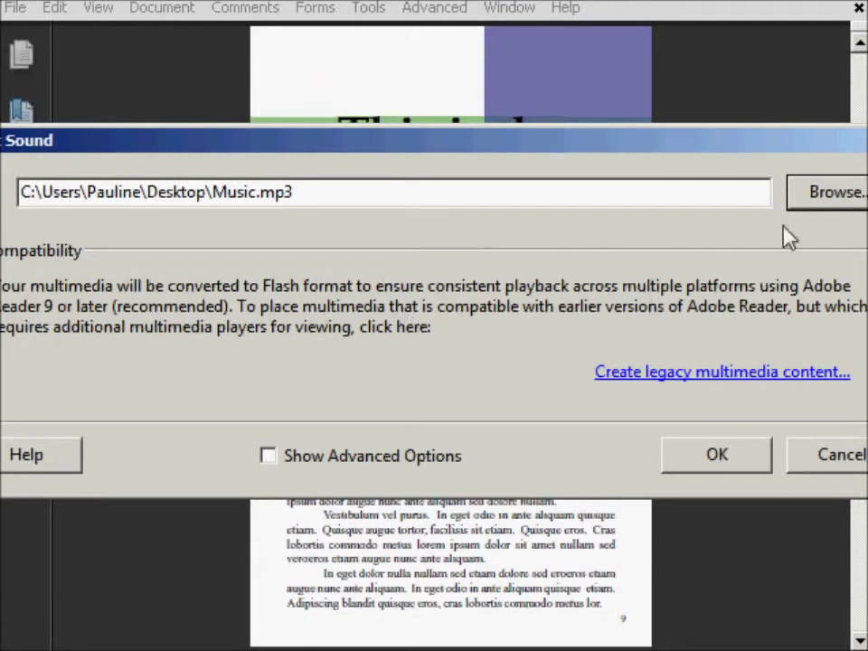
{"action": "left_click", "coordinate": [751, 464]}
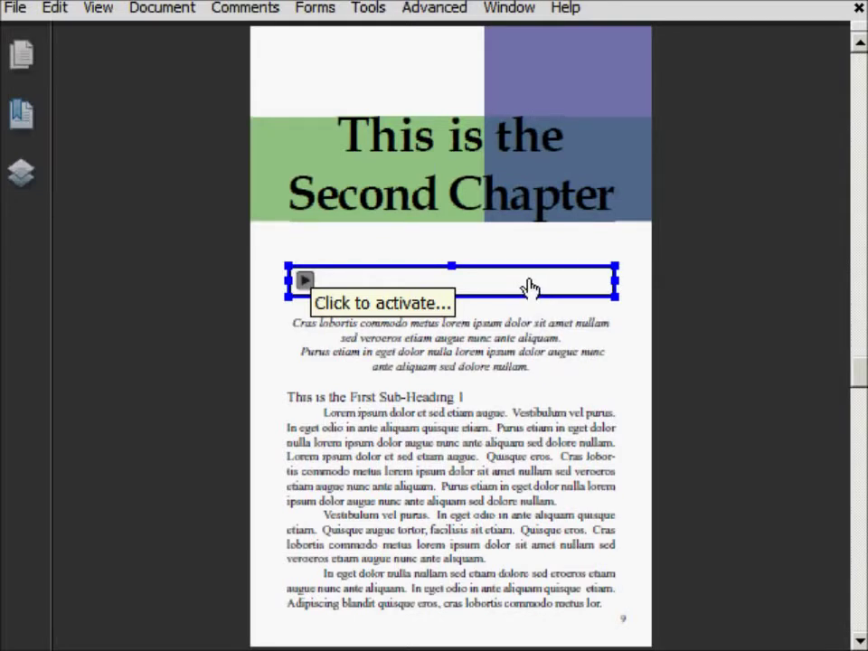
{"action": "right_click", "coordinate": [530, 288]}
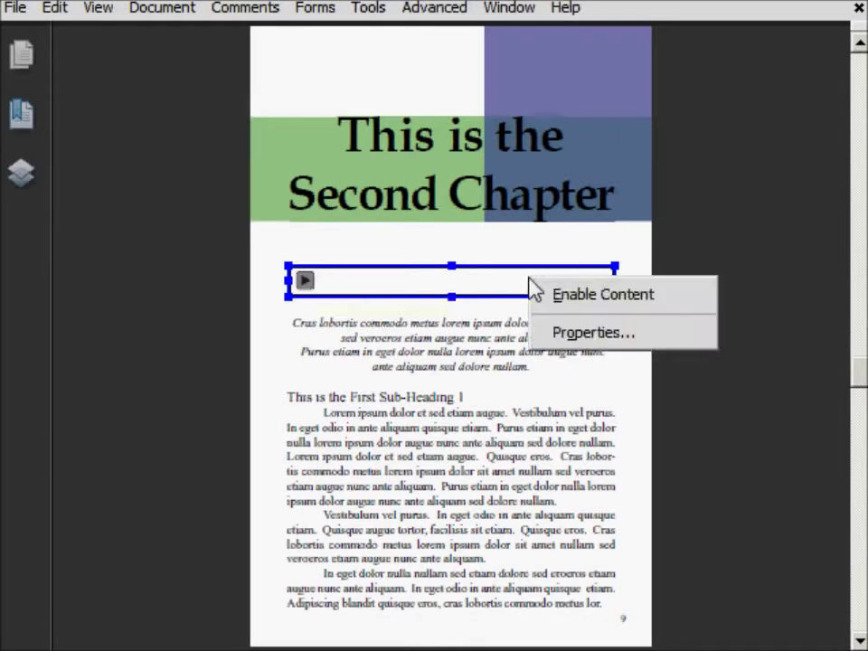
{"action": "left_click", "coordinate": [635, 349]}
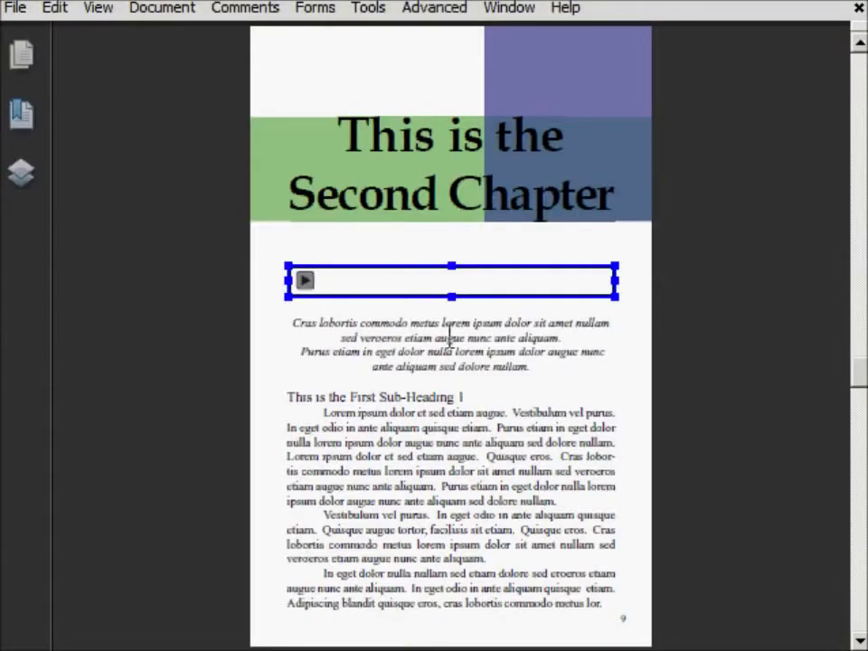
Activate the Music.mp3 player, then test playback by pausing, replaying and pausing again
{"action": "left_click", "coordinate": [360, 306]}
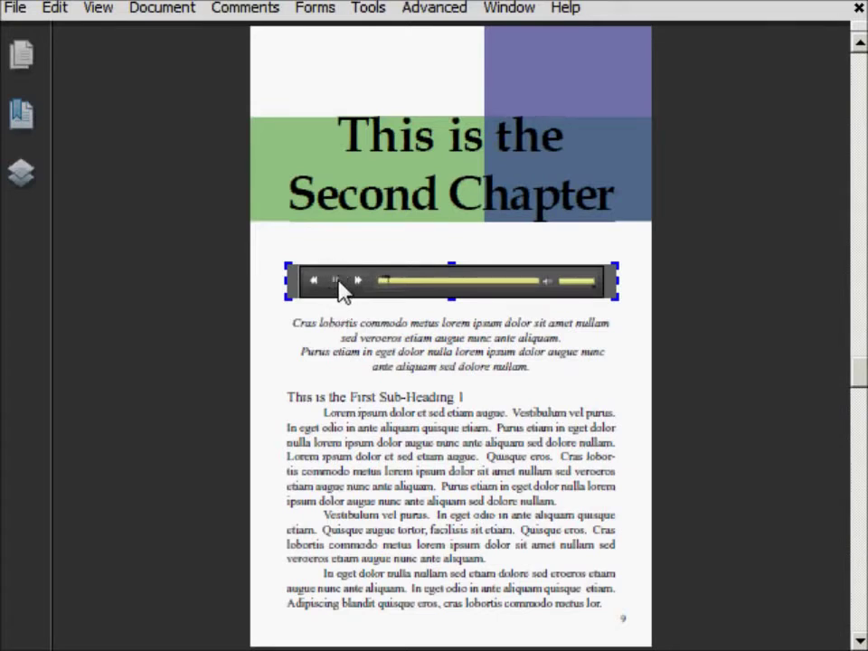
{"action": "left_click", "coordinate": [341, 290]}
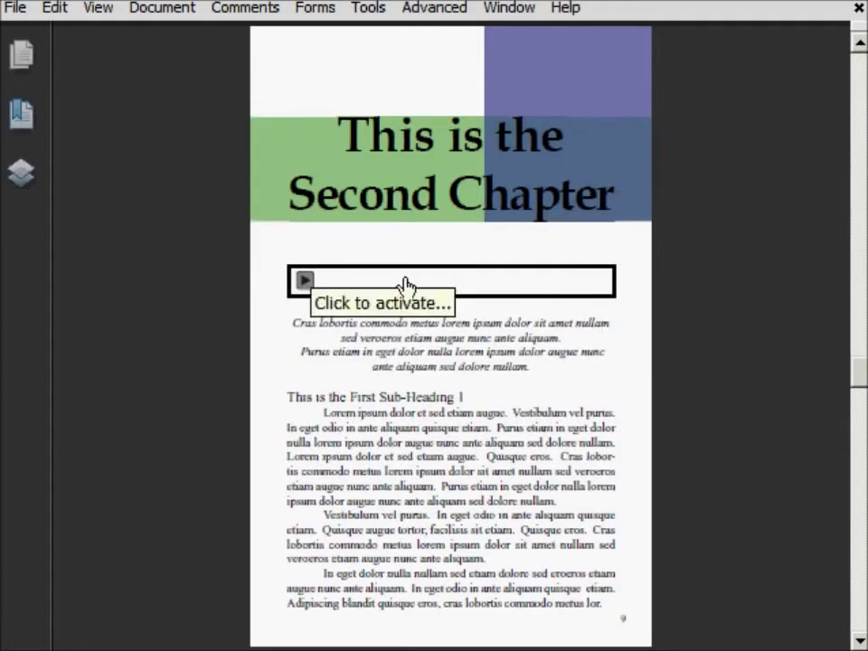
{"action": "left_click", "coordinate": [304, 280]}
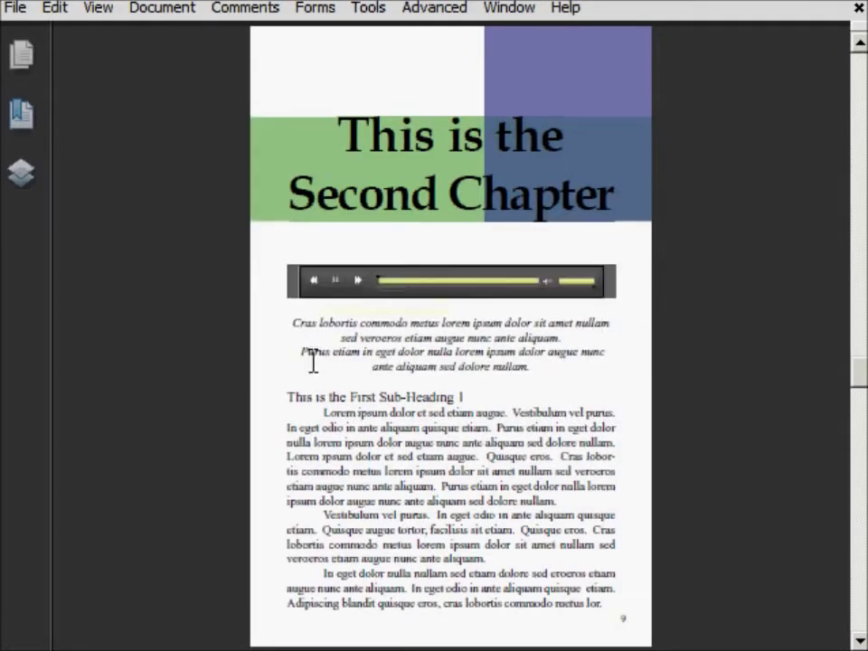
{"action": "left_click", "coordinate": [337, 283]}
Go to page 13 and select the Multimedia Flash Tool
{"action": "scroll", "coordinate": [515, 371], "scroll_direction": "down", "scroll_amount": 8}
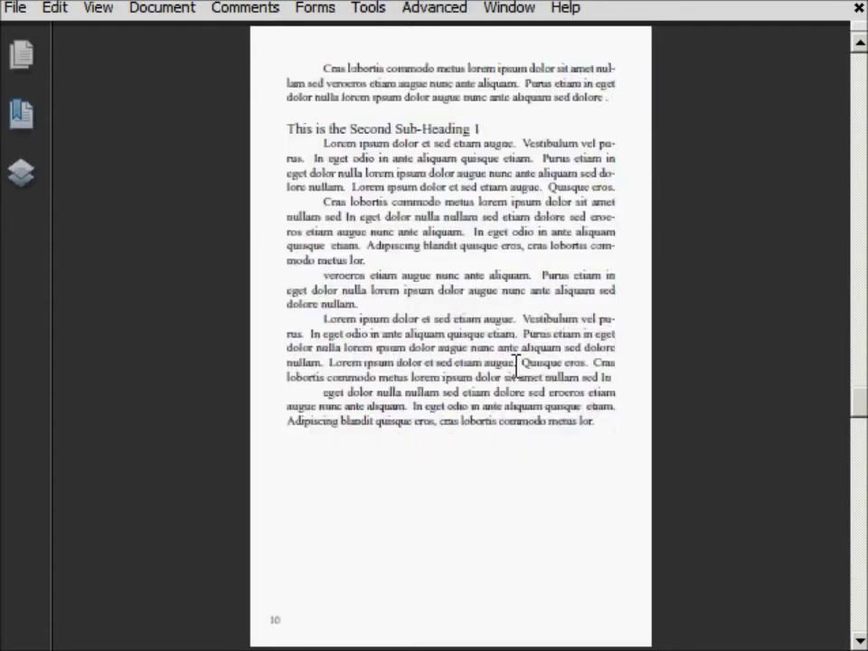
{"action": "scroll", "coordinate": [520, 375], "scroll_direction": "up", "scroll_amount": 2}
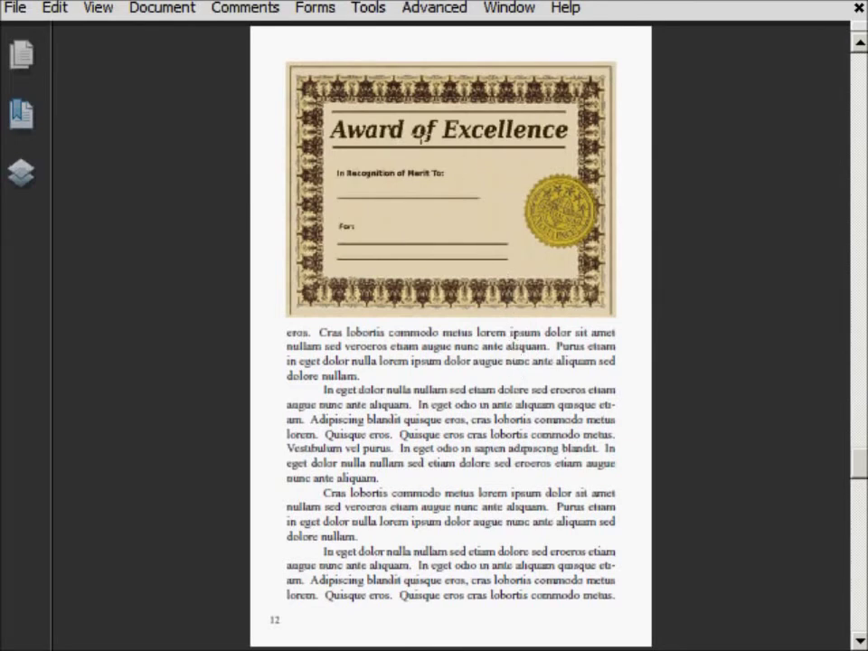
{"action": "scroll", "coordinate": [517, 242], "scroll_direction": "down", "scroll_amount": 2}
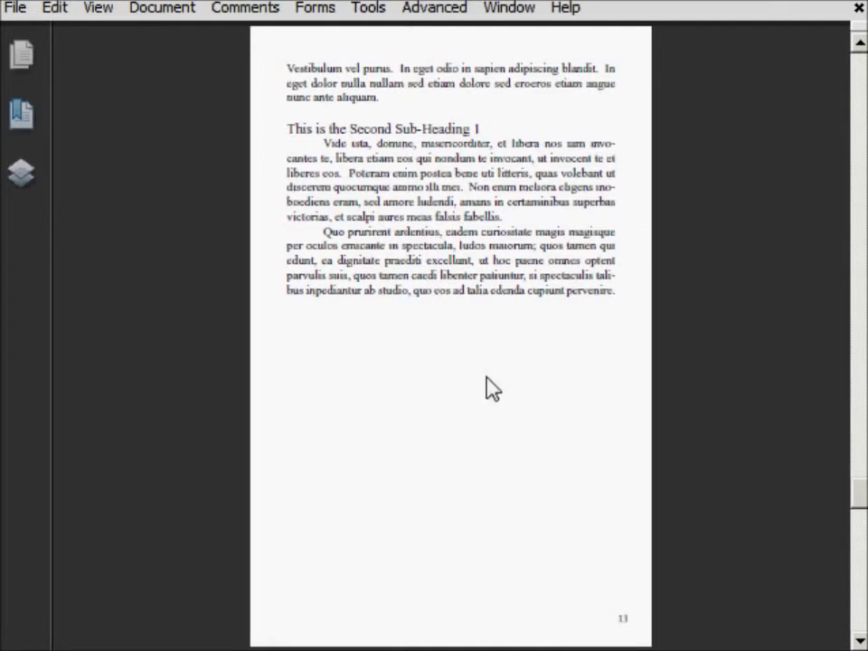
{"action": "left_click", "coordinate": [376, 9]}
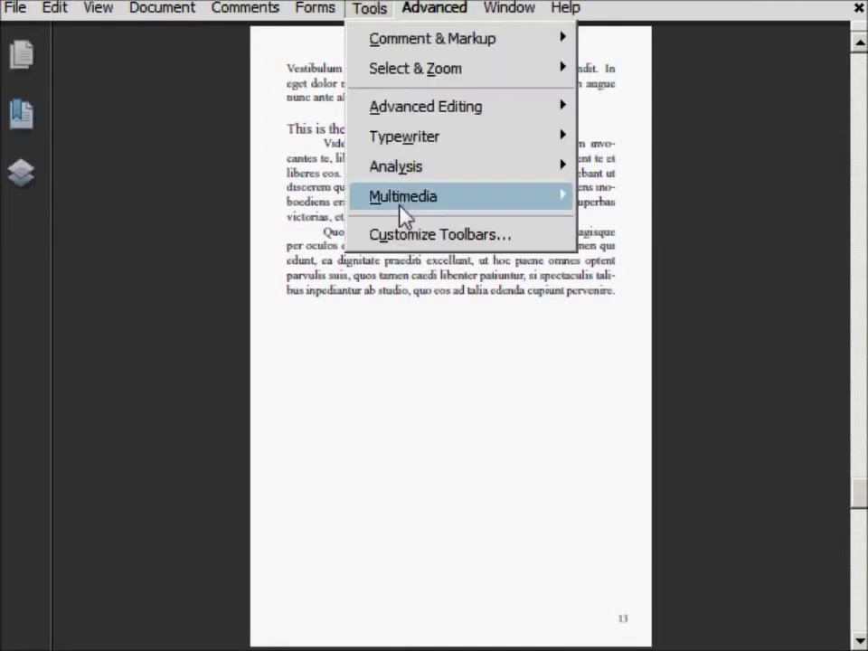
{"action": "mouse_move", "coordinate": [401, 208]}
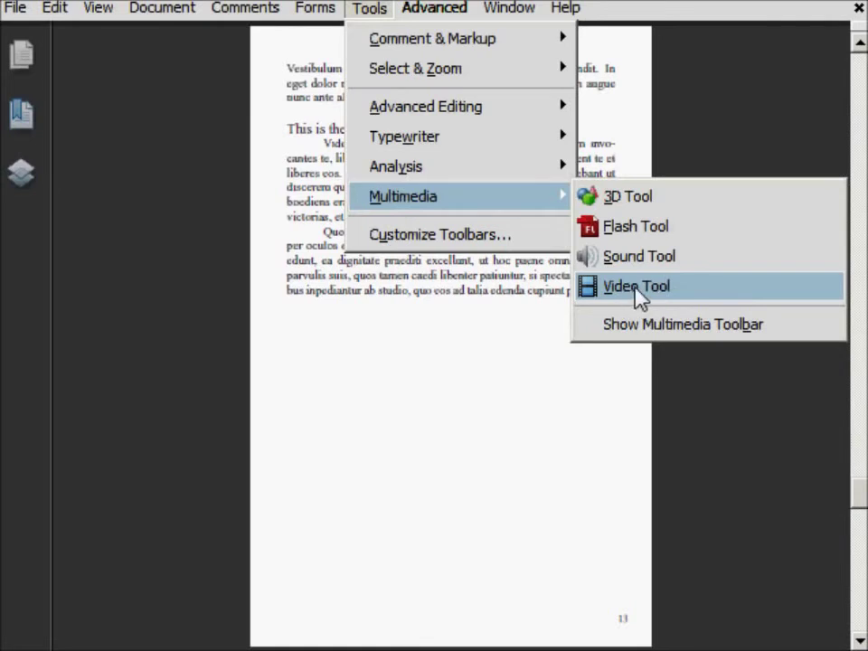
{"action": "left_click", "coordinate": [642, 227]}
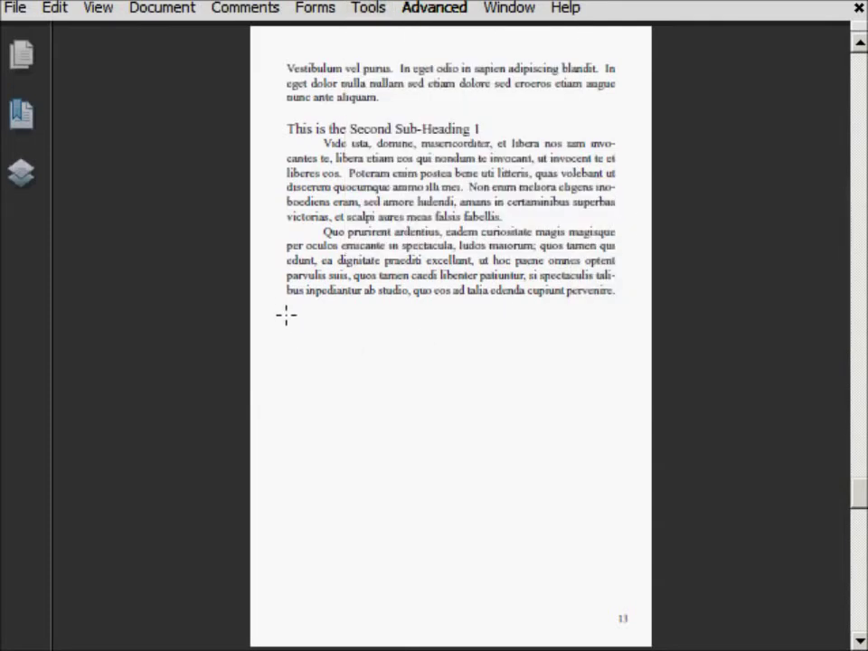
Draw a box below page 13's Second Sub-Heading 1 text and embed Video.swf in it
{"action": "left_click_drag", "start_coordinate": [277, 310], "coordinate": [631, 609]}
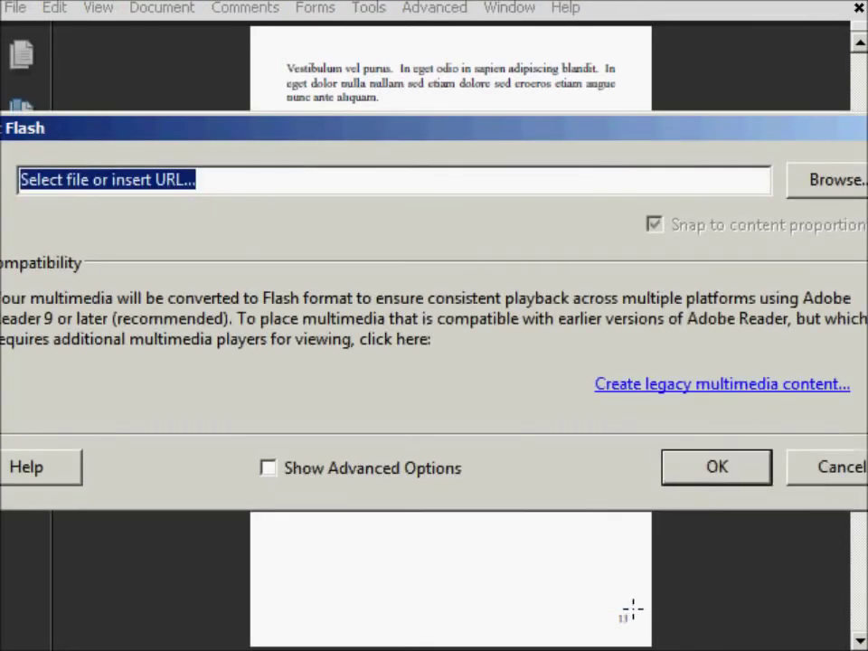
{"action": "left_click", "coordinate": [843, 185]}
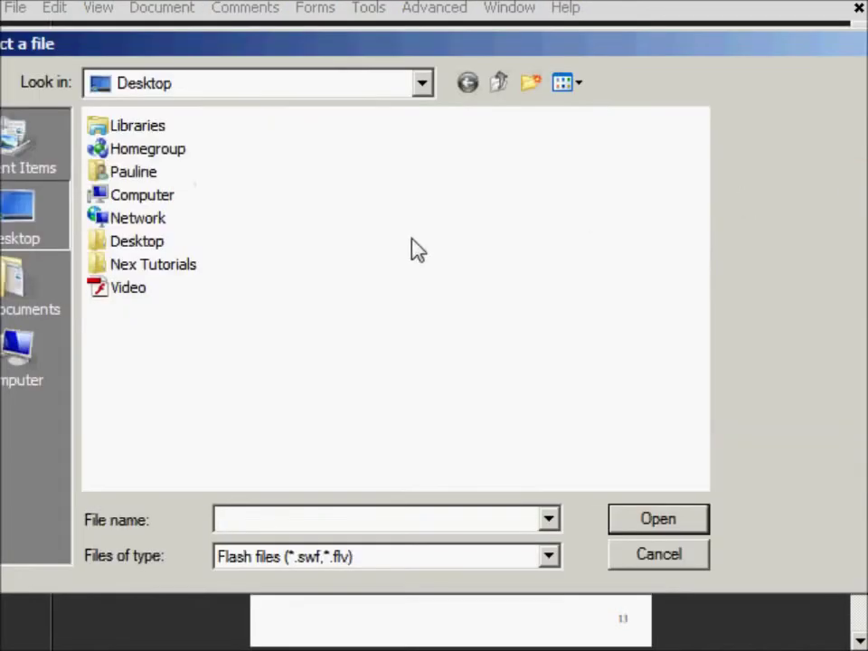
{"action": "left_click", "coordinate": [135, 268]}
{"action": "left_click", "coordinate": [134, 289]}
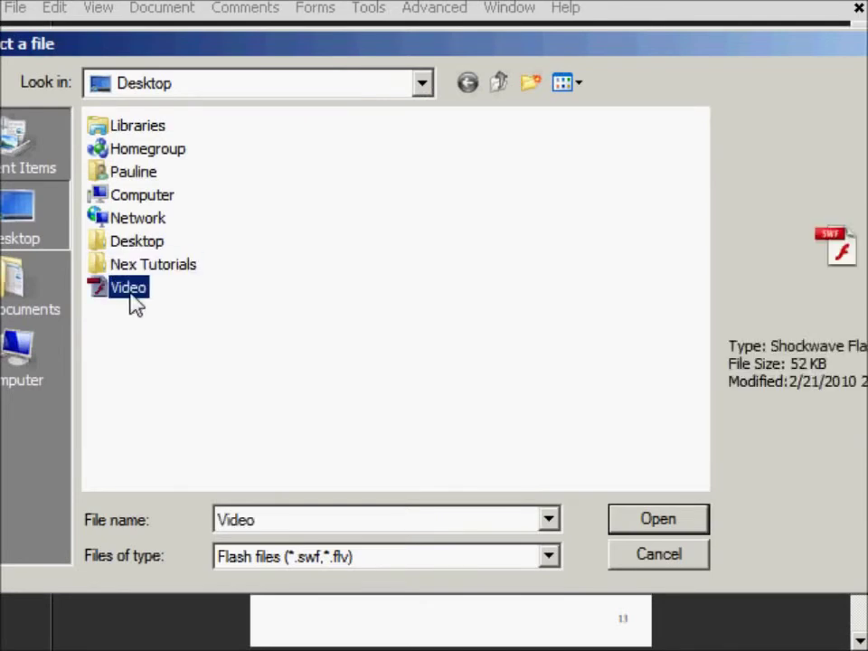
{"action": "double_click", "coordinate": [130, 296]}
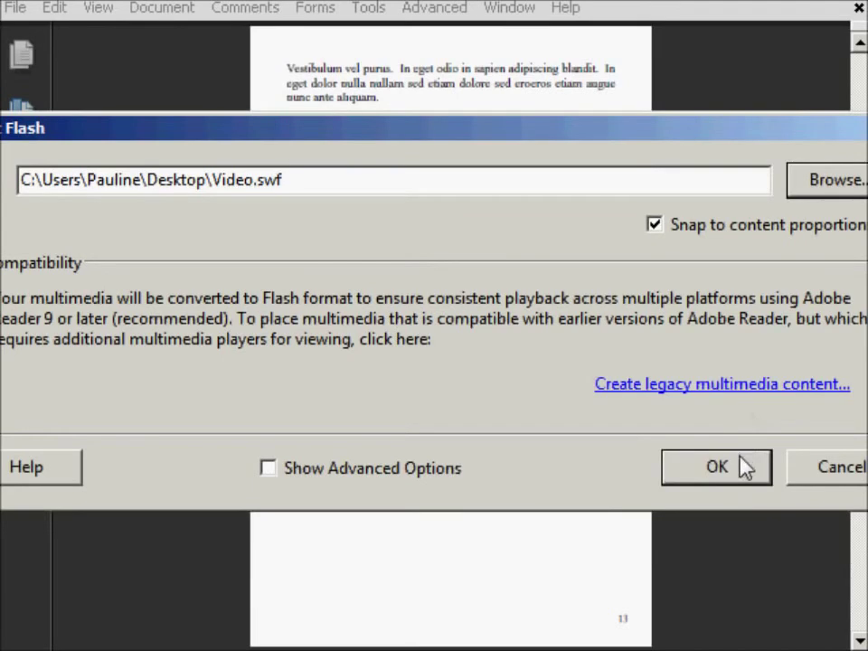
{"action": "left_click", "coordinate": [717, 468]}
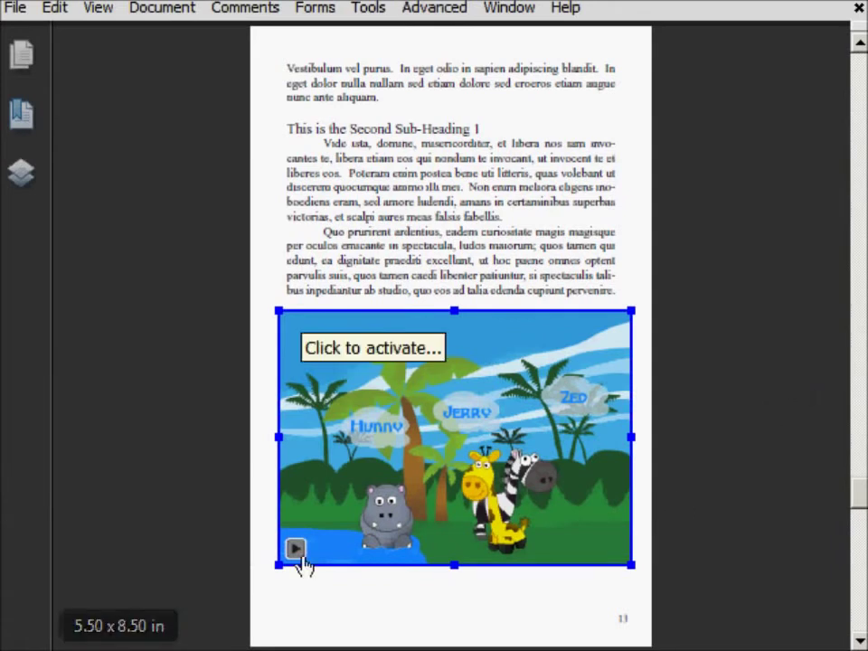
{"action": "right_click", "coordinate": [391, 473]}
{"action": "left_click", "coordinate": [432, 532]}
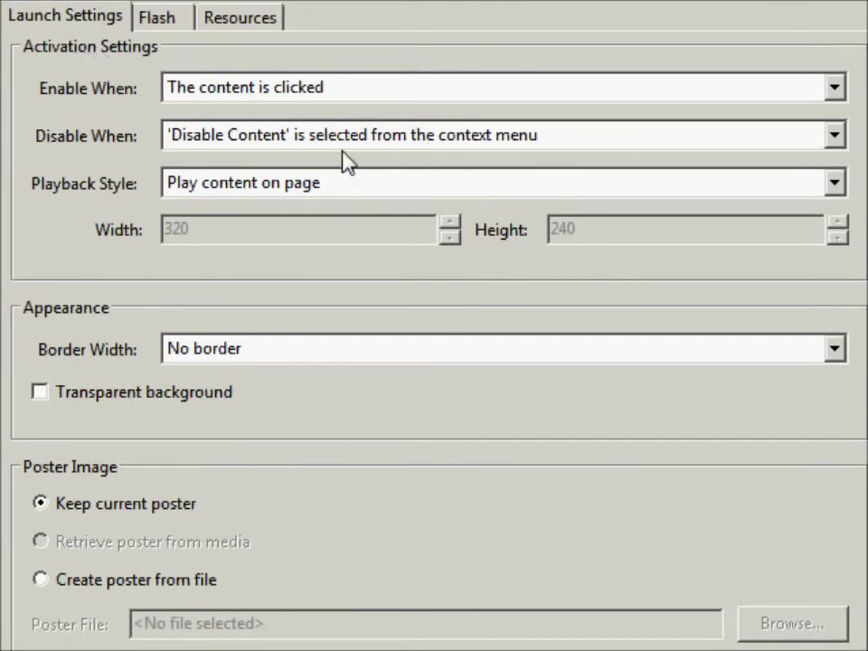
{"action": "left_click", "coordinate": [161, 22]}
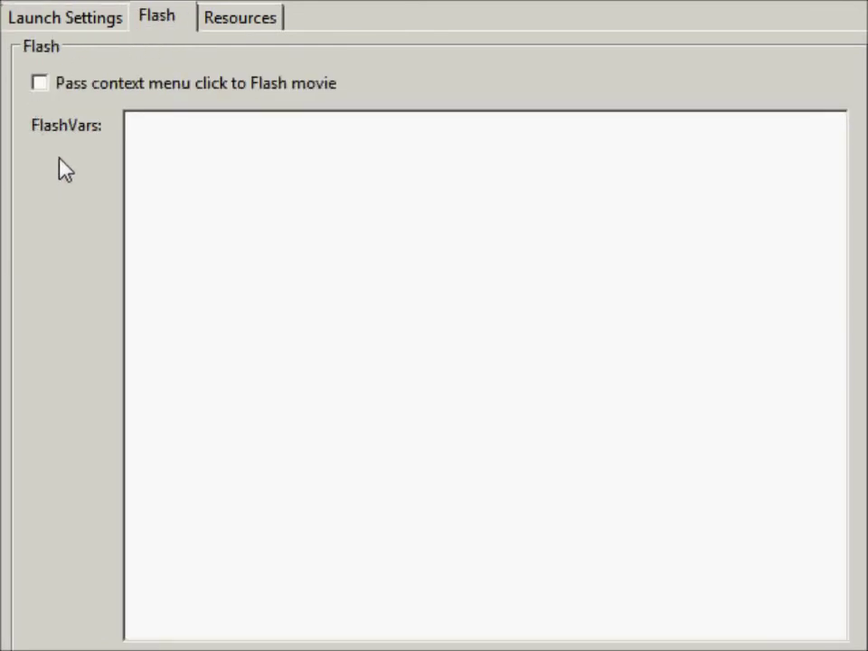
{"action": "left_click", "coordinate": [267, 24]}
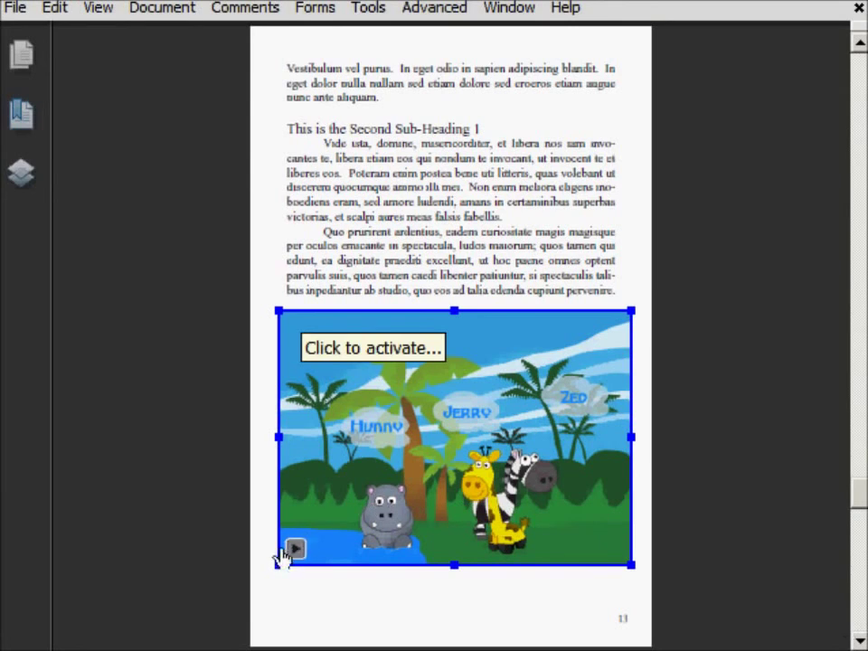
Activate the jungle Flash animation on page 13 and replay it after scrolling away and back
{"action": "left_click", "coordinate": [293, 550]}
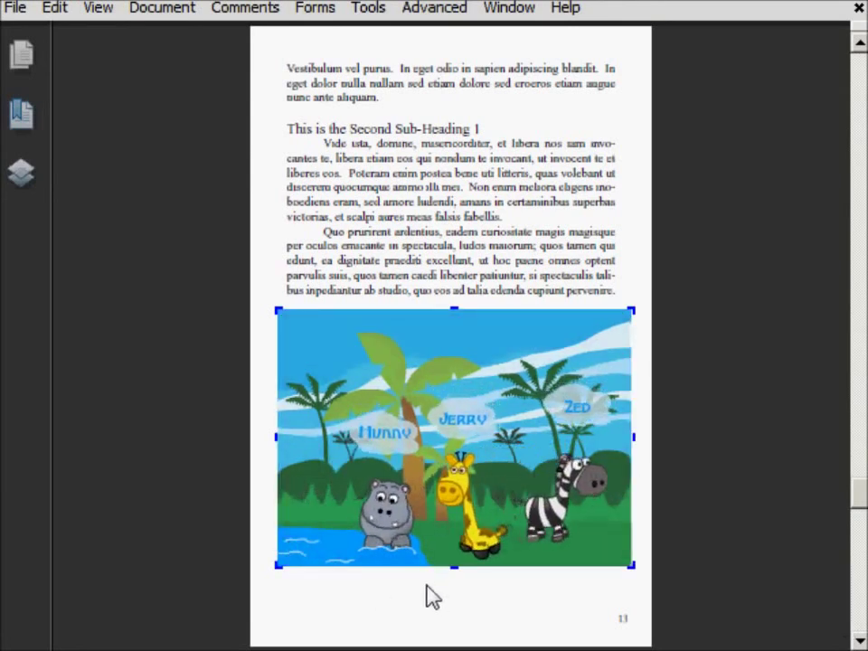
{"action": "scroll", "coordinate": [430, 588], "scroll_direction": "up", "scroll_amount": 2}
{"action": "scroll", "coordinate": [430, 587], "scroll_direction": "down", "scroll_amount": 2}
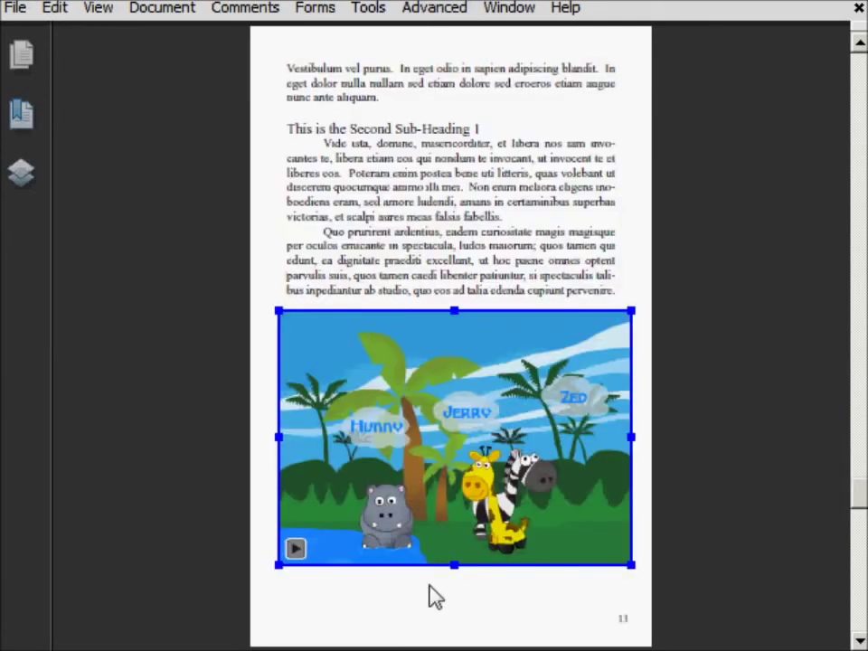
{"action": "left_click", "coordinate": [296, 549]}
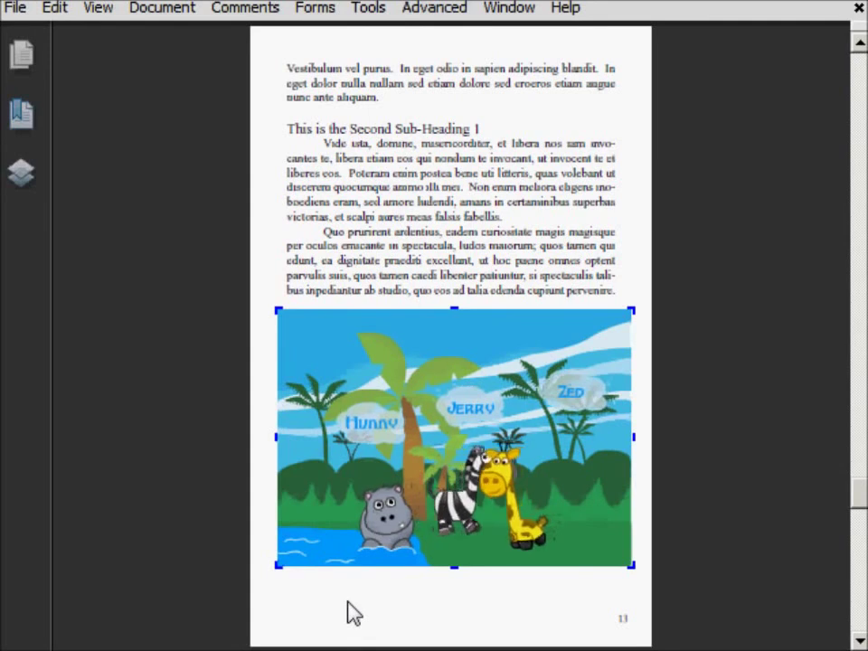